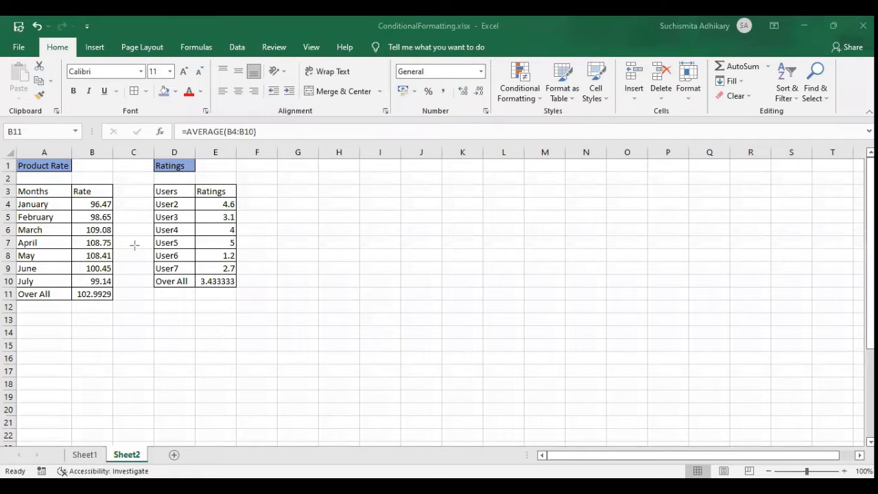
{"action": "left_click_drag", "start_coordinate": [14, 177], "coordinate": [117, 308]}
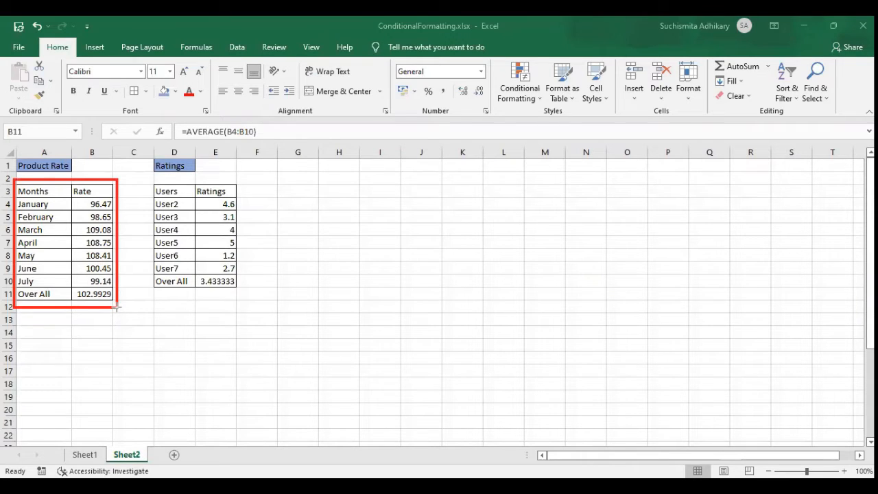
{"action": "left_click_drag", "start_coordinate": [148, 180], "coordinate": [243, 297]}
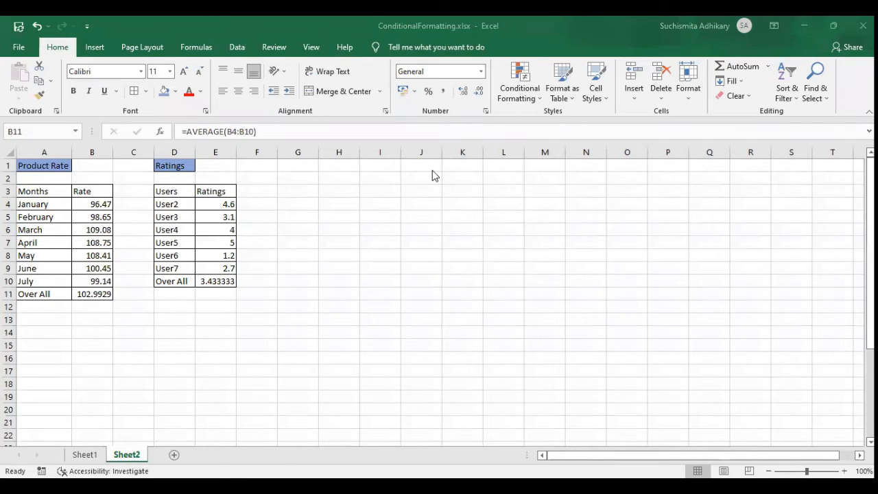
Step: Apply the directional icon set with three colored arrows to the monthly rates in B4:B10
{"action": "left_click", "coordinate": [98, 204]}
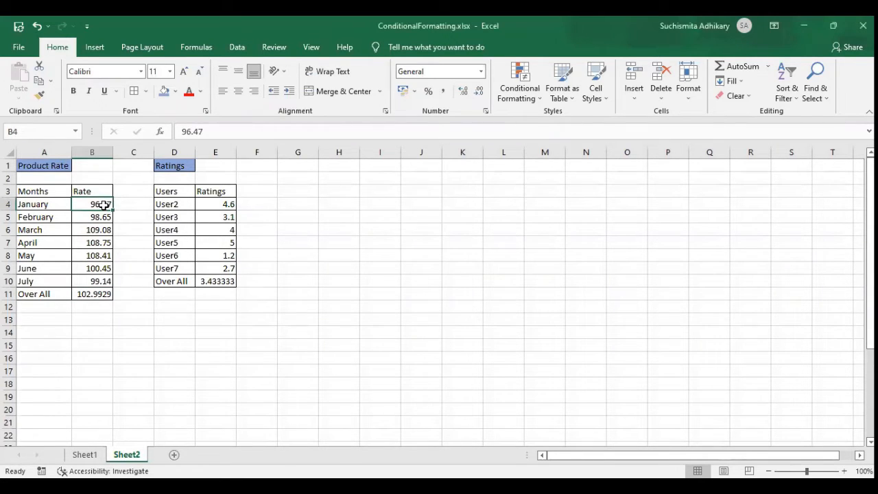
{"action": "left_click", "coordinate": [103, 284], "text": "shift"}
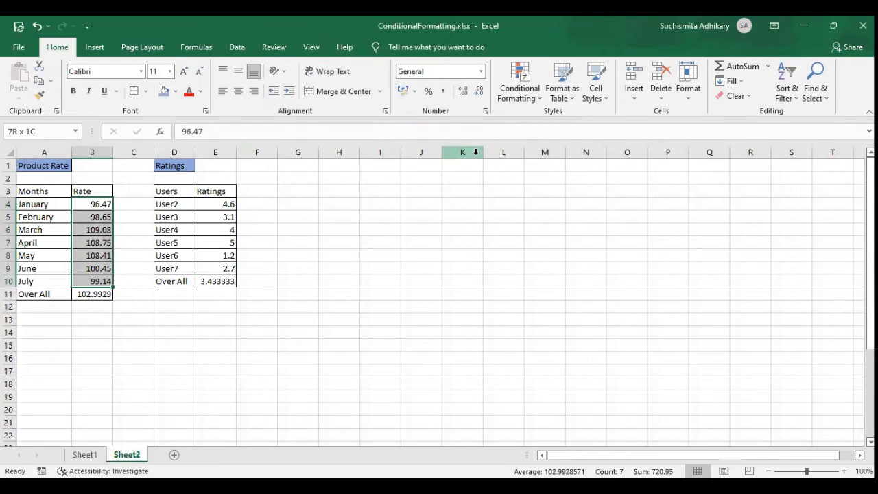
{"action": "left_click", "coordinate": [521, 101]}
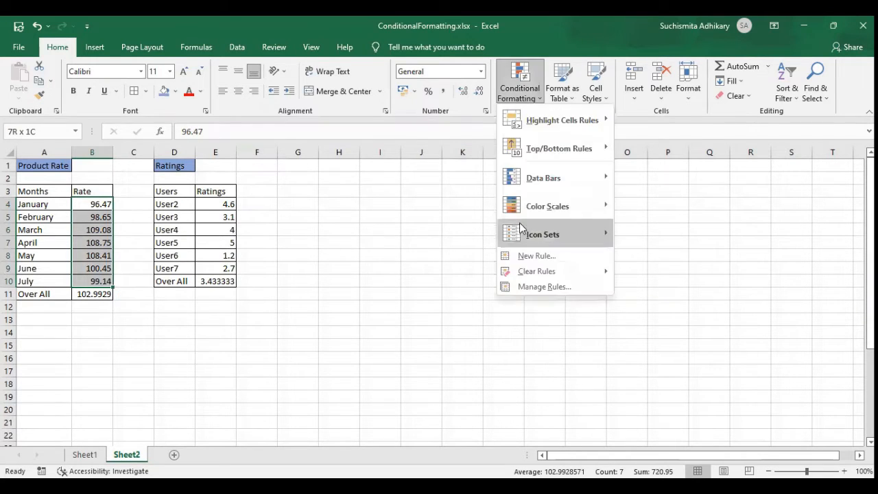
{"action": "mouse_move", "coordinate": [609, 239]}
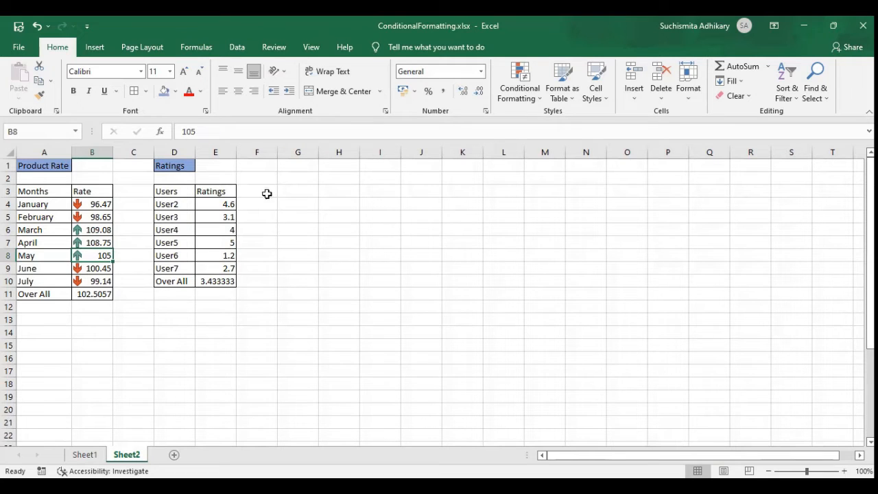
Step: Calculate the highest monthly rate in B14 with =MAX(B4:B10)
{"action": "left_click", "coordinate": [84, 331]}
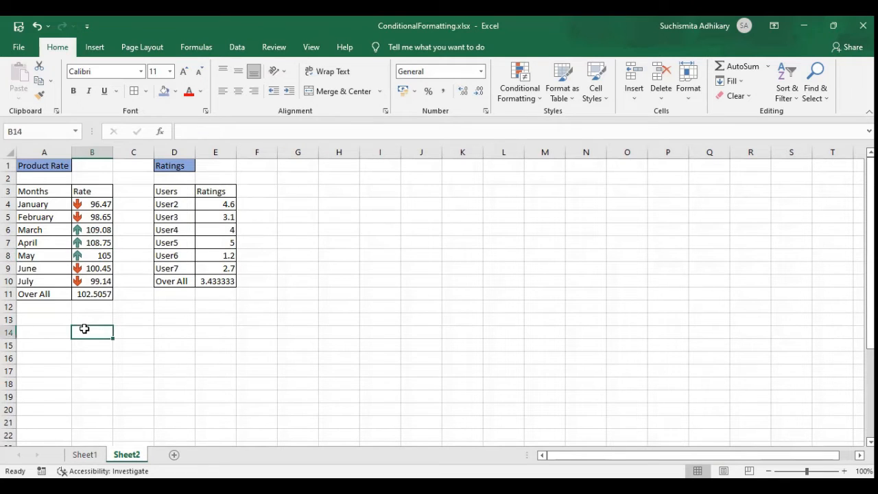
{"action": "type", "text": "="}
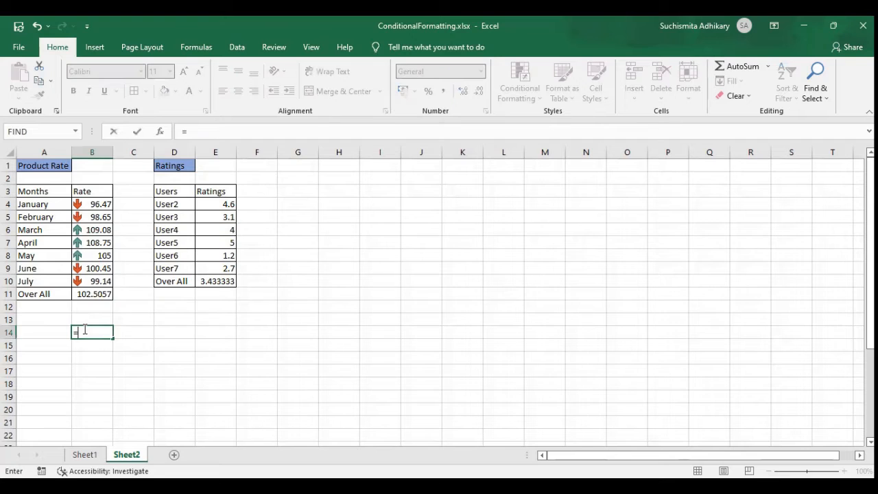
{"action": "type", "text": "MAX("}
{"action": "left_click", "coordinate": [98, 204]}
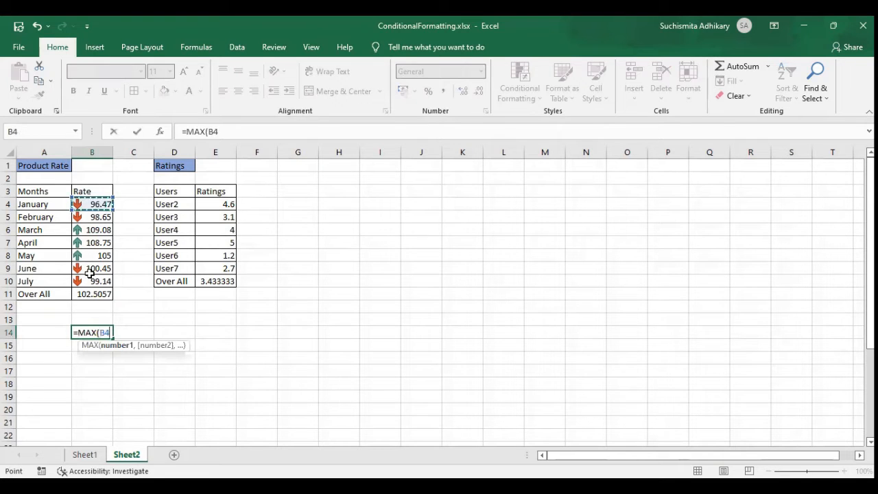
{"action": "left_click_drag", "start_coordinate": [90, 273], "coordinate": [90, 276]}
{"action": "type", "text": ")"}
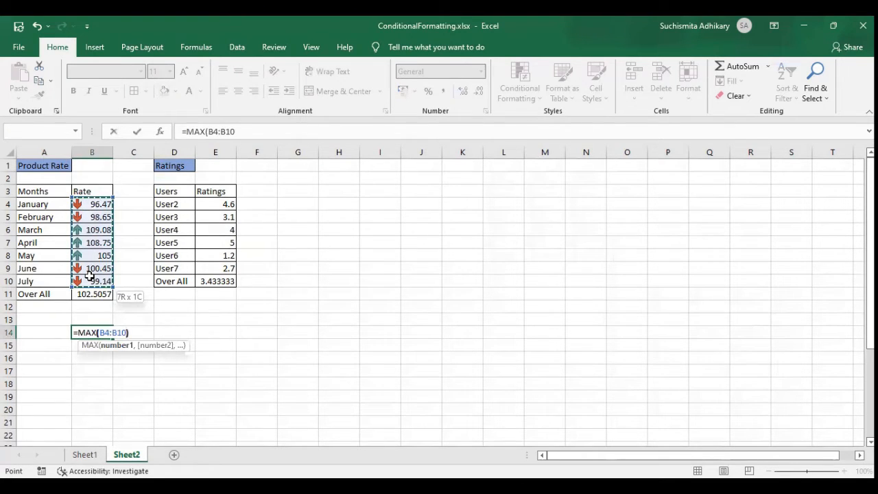
{"action": "key", "text": "Return"}
Step: Calculate the lowest monthly rate in B15 with =MIN(B4:B10)
{"action": "type", "text": "="}
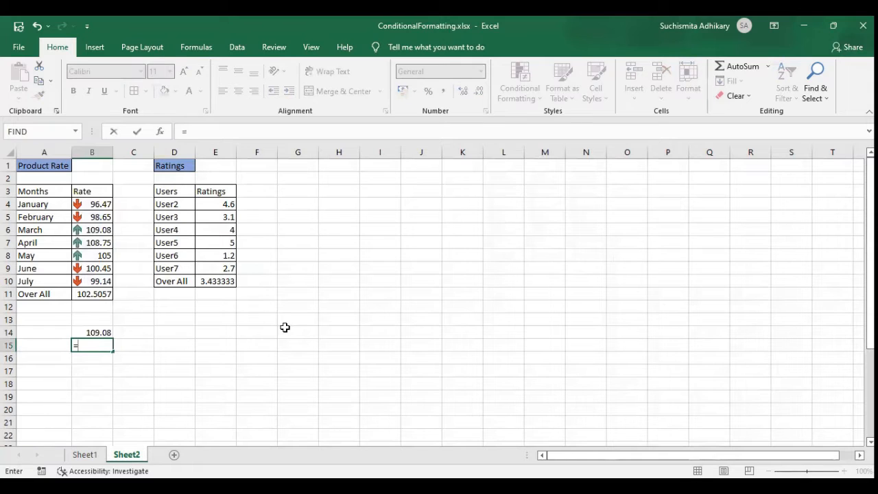
{"action": "type", "text": "MIN("}
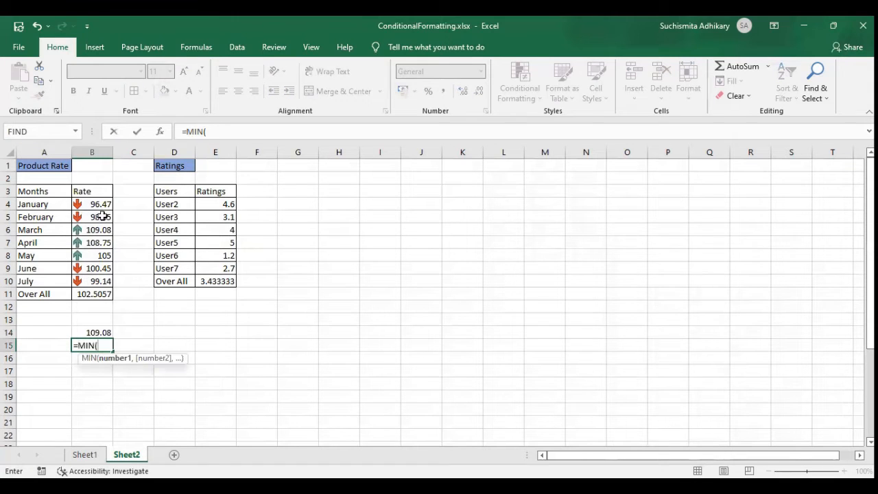
{"action": "left_click", "coordinate": [98, 204]}
{"action": "left_click_drag", "start_coordinate": [100, 274], "coordinate": [99, 276]}
{"action": "key", "text": "Return"}
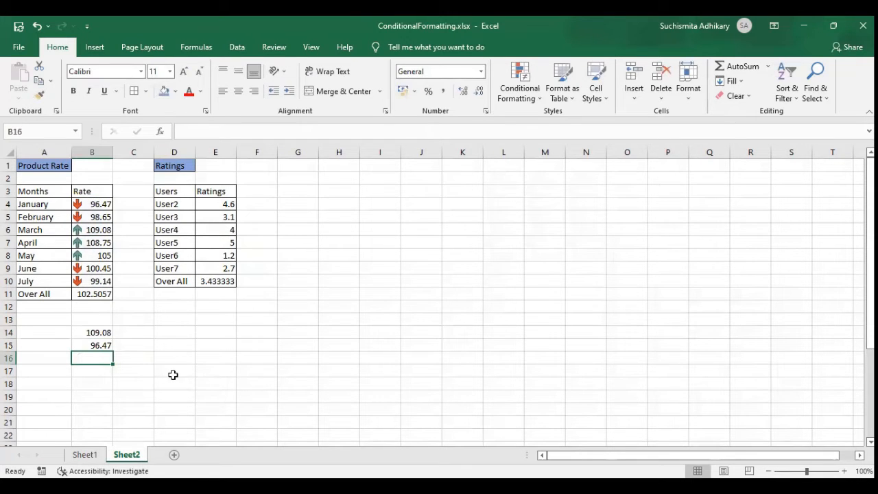
Step: Calculate the midpoint of the highest and lowest rates in B16 with =(B14+B15)/2
{"action": "type", "text": "=("}
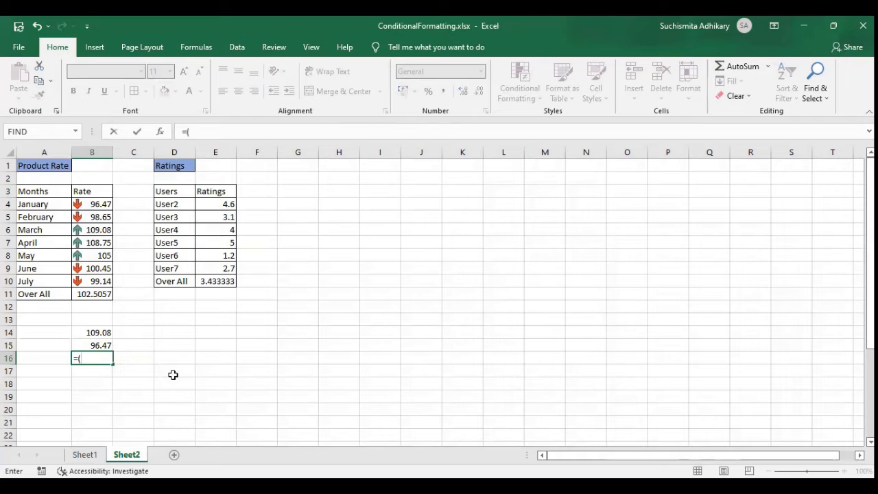
{"action": "left_click", "coordinate": [90, 334]}
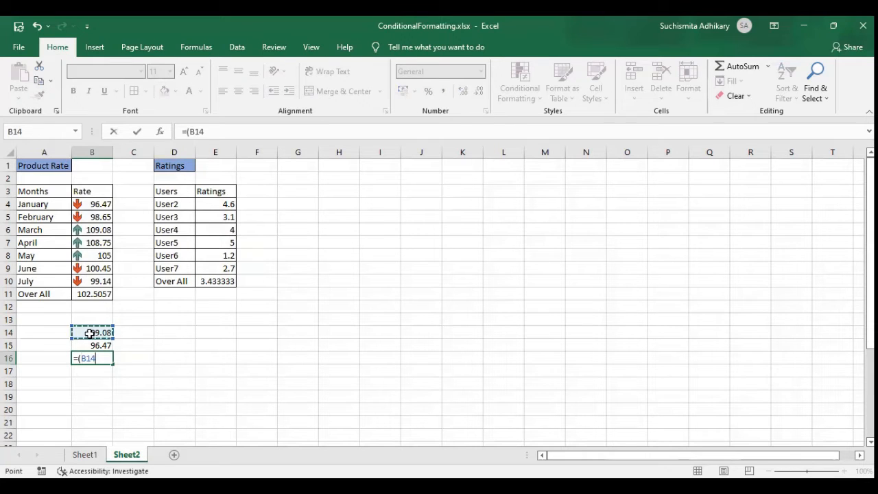
{"action": "type", "text": "+"}
{"action": "left_click", "coordinate": [103, 344]}
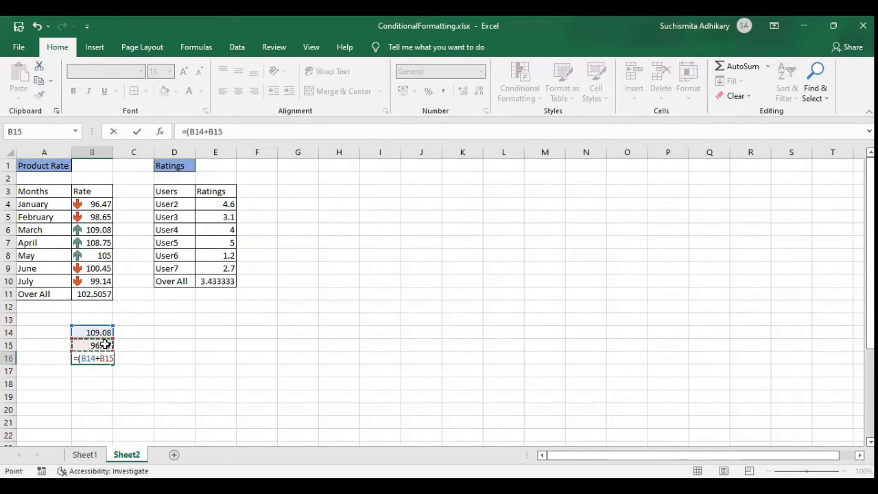
{"action": "type", "text": ")/2"}
{"action": "key", "text": "Return"}
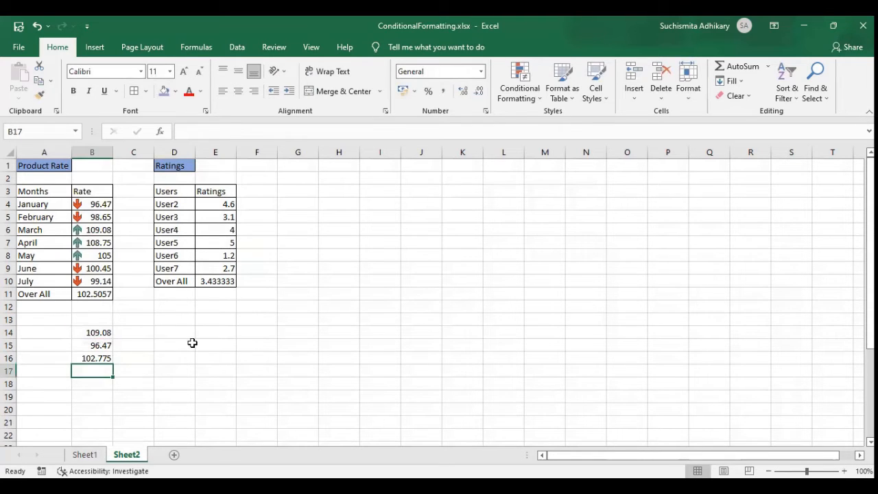
Step: Change May's rate in B8 to 102
{"action": "left_click", "coordinate": [104, 256]}
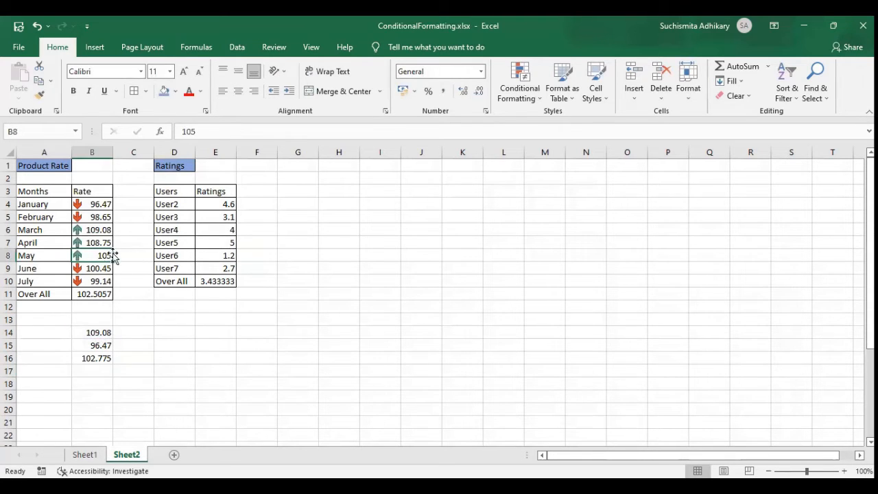
{"action": "double_click", "coordinate": [105, 255]}
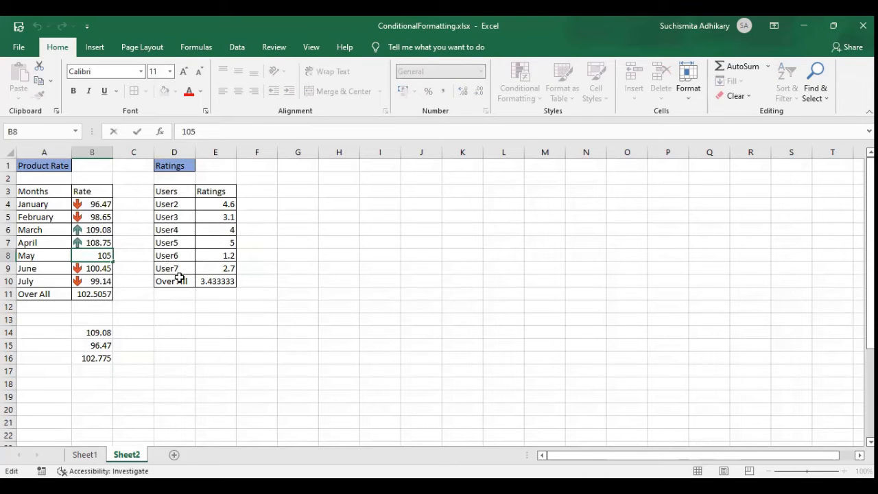
{"action": "key", "text": "BackSpace"}
{"action": "type", "text": "2"}
{"action": "key", "text": "Return"}
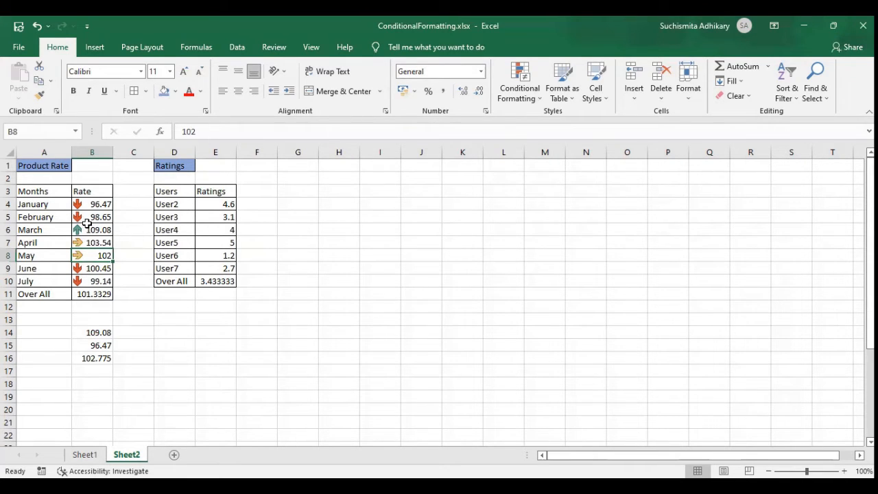
Step: Apply the 4 Arrows (Colored) icon set to the monthly rates in B4:B10
{"action": "left_click", "coordinate": [97, 347]}
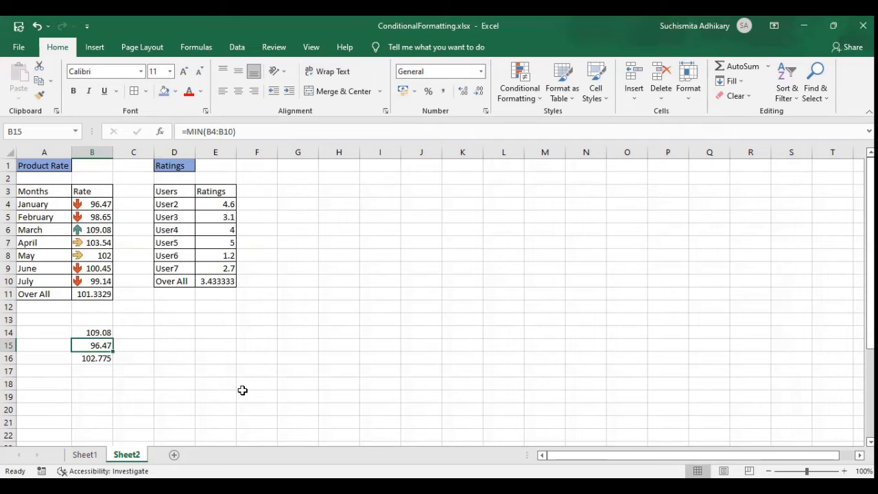
{"action": "left_click", "coordinate": [107, 205]}
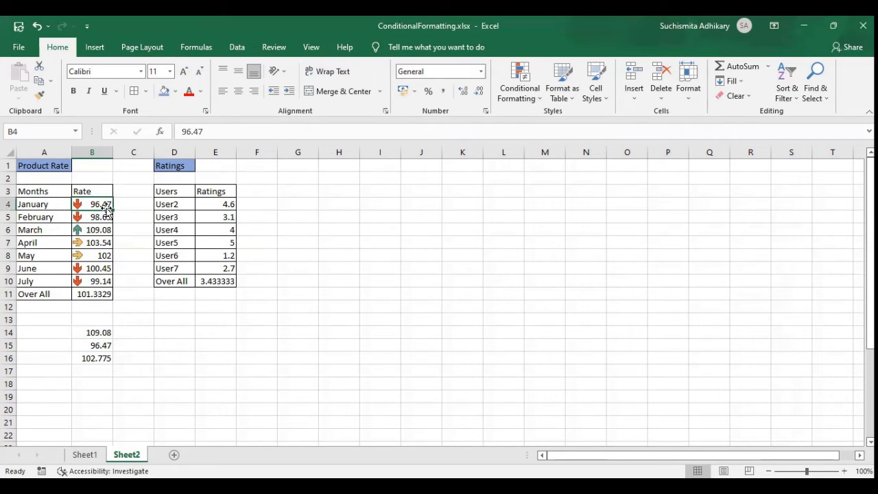
{"action": "left_click", "coordinate": [105, 281], "text": "shift"}
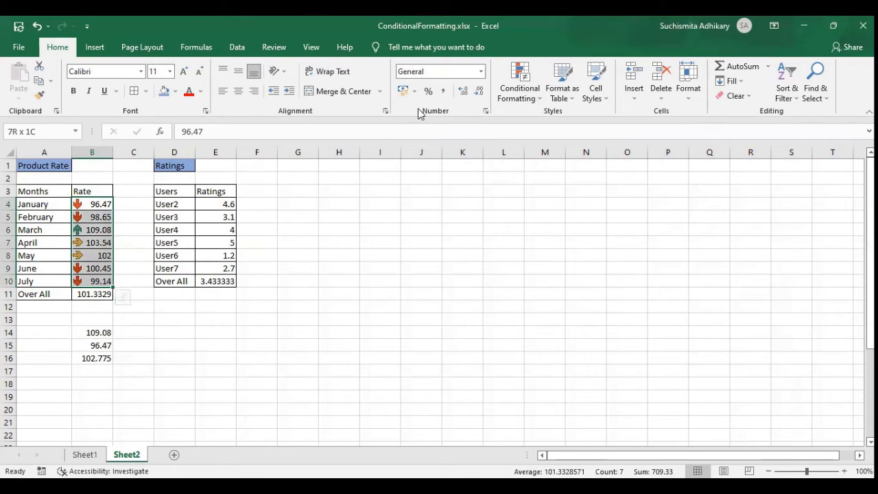
{"action": "left_click", "coordinate": [512, 98]}
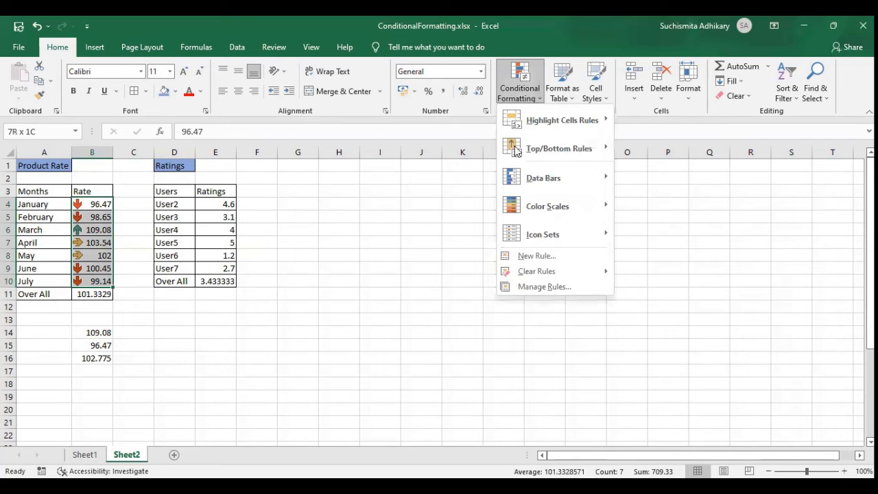
{"action": "mouse_move", "coordinate": [537, 234]}
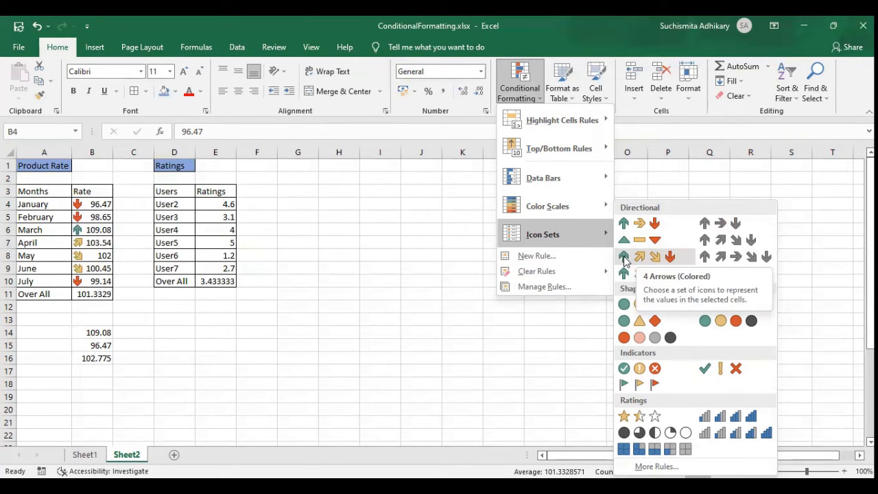
{"action": "left_click", "coordinate": [625, 258]}
Step: Examine the April, May, March and February rates together with their assigned arrow icons
{"action": "left_click", "coordinate": [103, 243]}
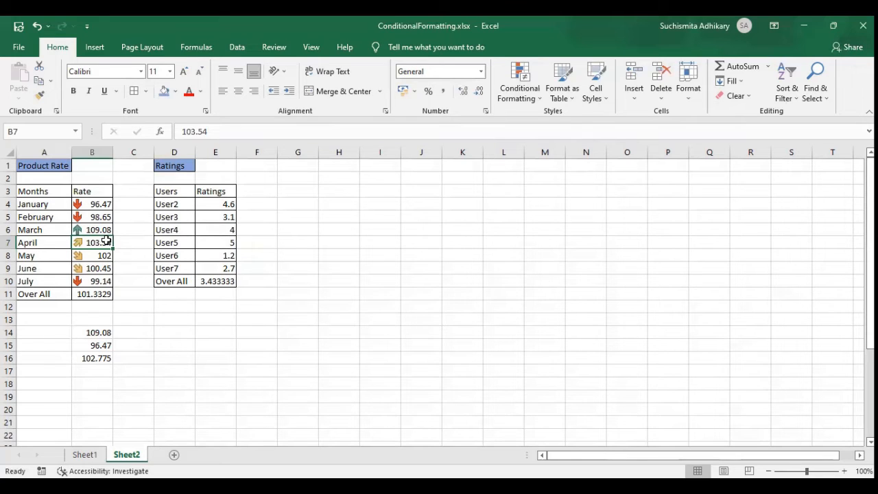
{"action": "left_click", "coordinate": [103, 253]}
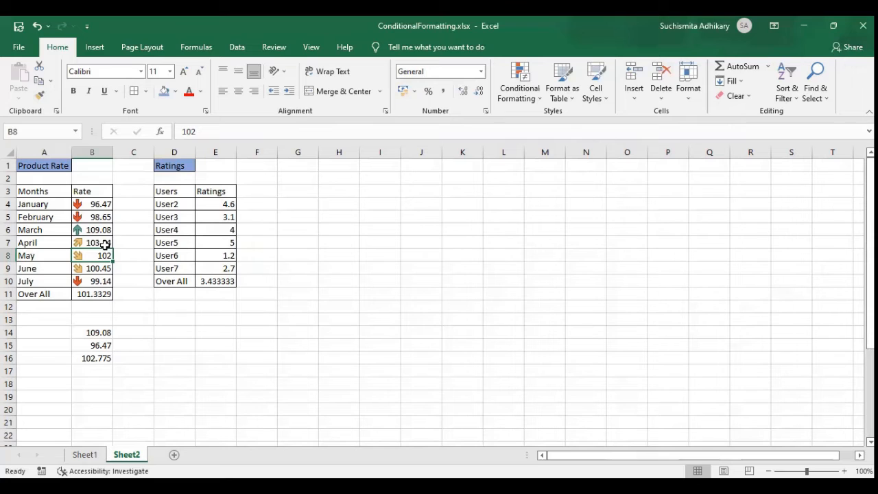
{"action": "left_click", "coordinate": [104, 245]}
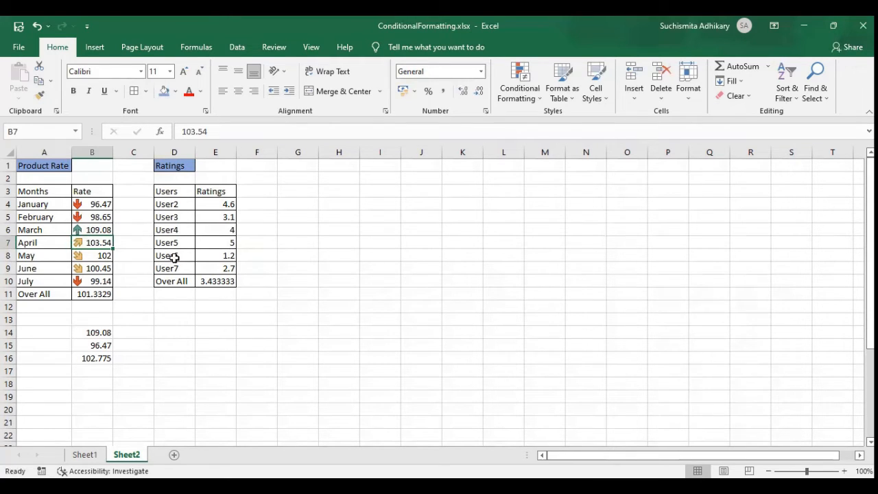
{"action": "left_click", "coordinate": [103, 228]}
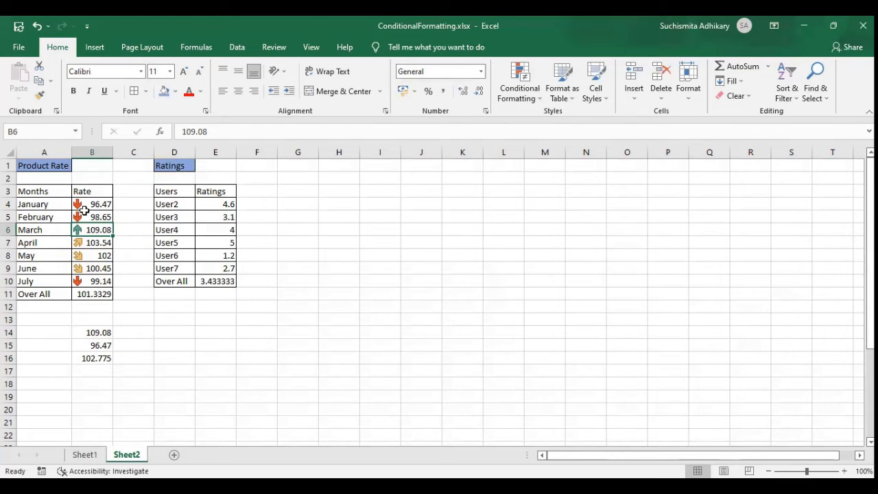
{"action": "left_click", "coordinate": [106, 215]}
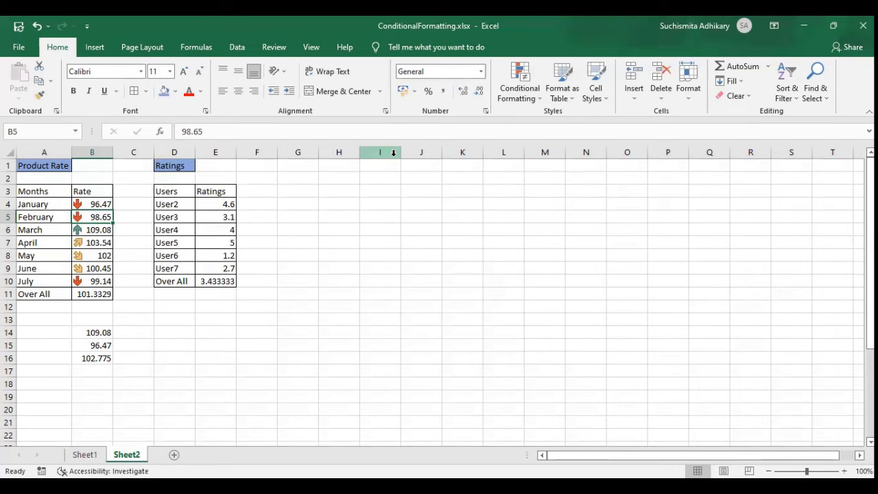
Step: Apply the 5 Arrows (Colored) icon set to the monthly rates in B4:B10
{"action": "left_click_drag", "start_coordinate": [107, 201], "coordinate": [98, 280]}
{"action": "left_click", "coordinate": [519, 88]}
{"action": "mouse_move", "coordinate": [542, 234]}
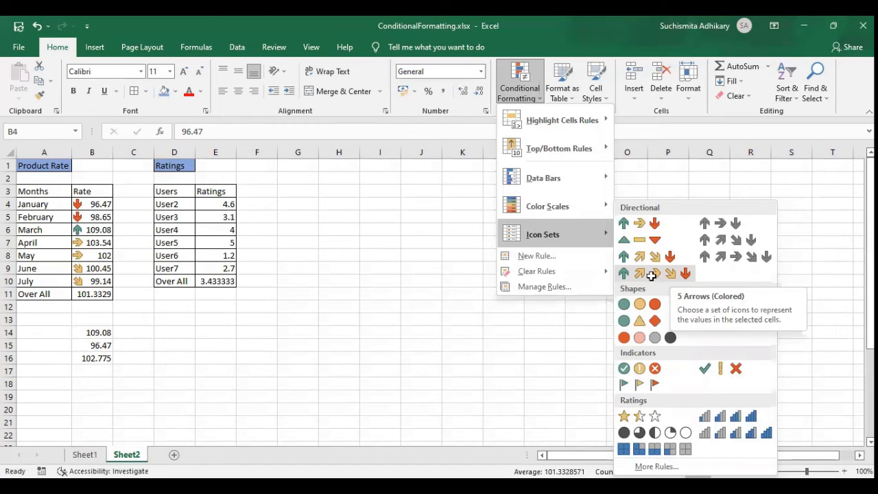
{"action": "left_click", "coordinate": [651, 275]}
Step: Review the maximum, minimum and midpoint formulas in B14:B16 below the Product Rate table
{"action": "left_click", "coordinate": [98, 333]}
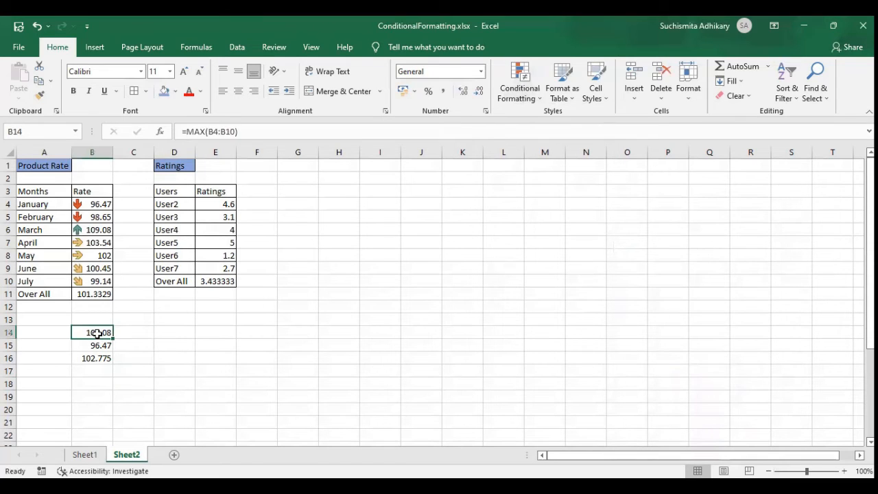
{"action": "left_click", "coordinate": [100, 344]}
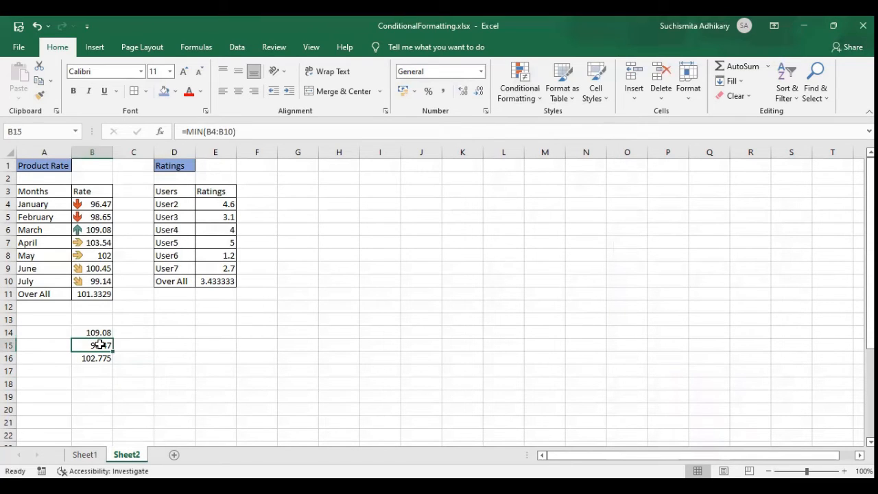
{"action": "left_click", "coordinate": [96, 358]}
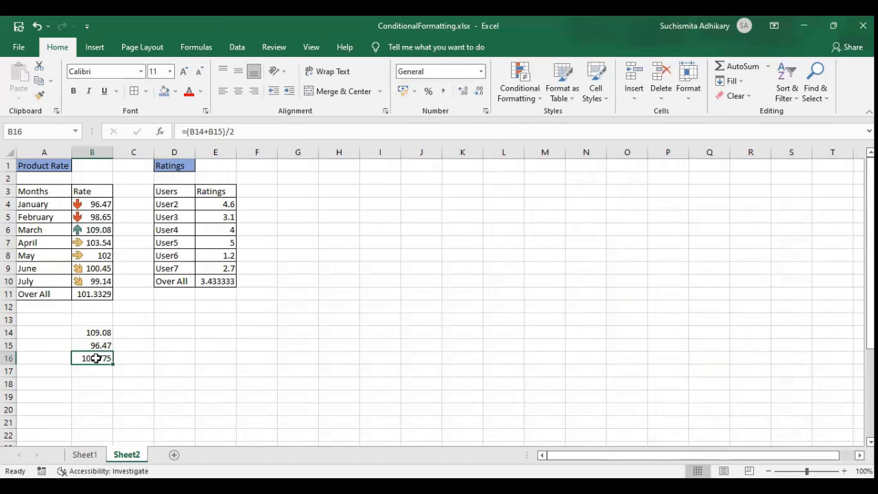
{"action": "left_click", "coordinate": [98, 369]}
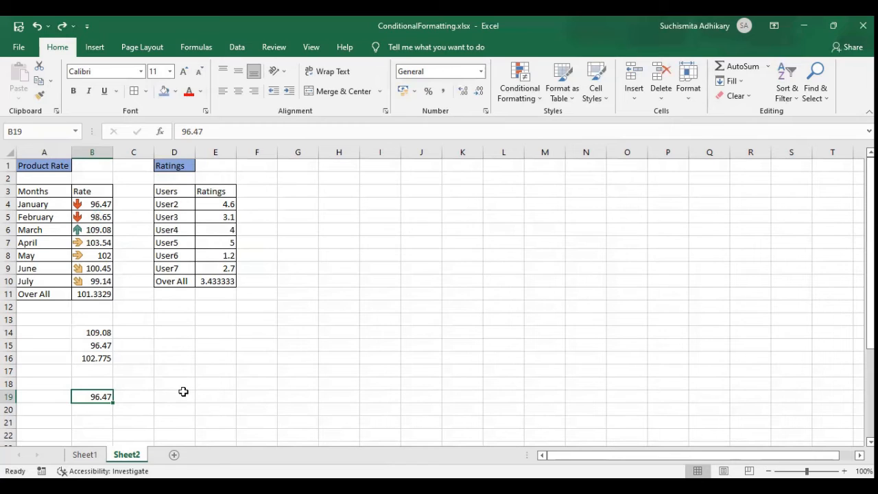
Step: Enter the midpoint 102.775 in D19 and the maximum 109.08 in F19, leaving a blank cell on either side of D19
{"action": "left_click", "coordinate": [183, 394]}
{"action": "type", "text": "10"}
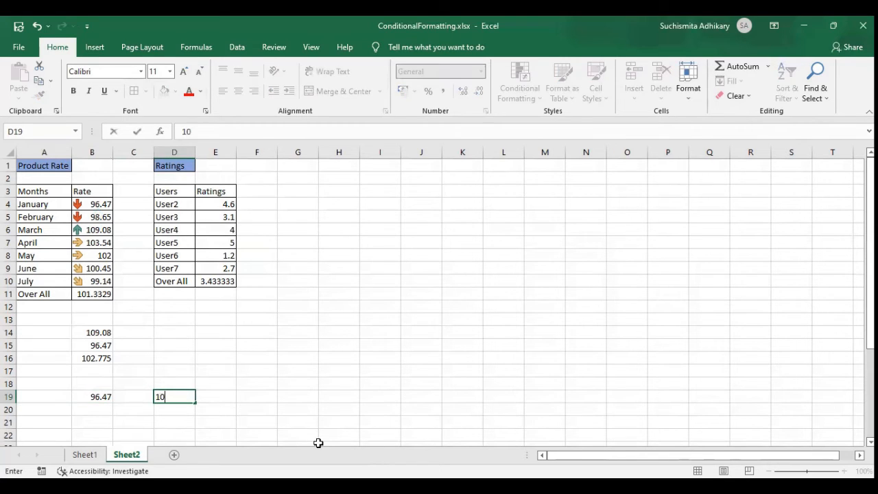
{"action": "type", "text": "2.775"}
{"action": "key", "text": "Tab"}
{"action": "key", "text": "Tab"}
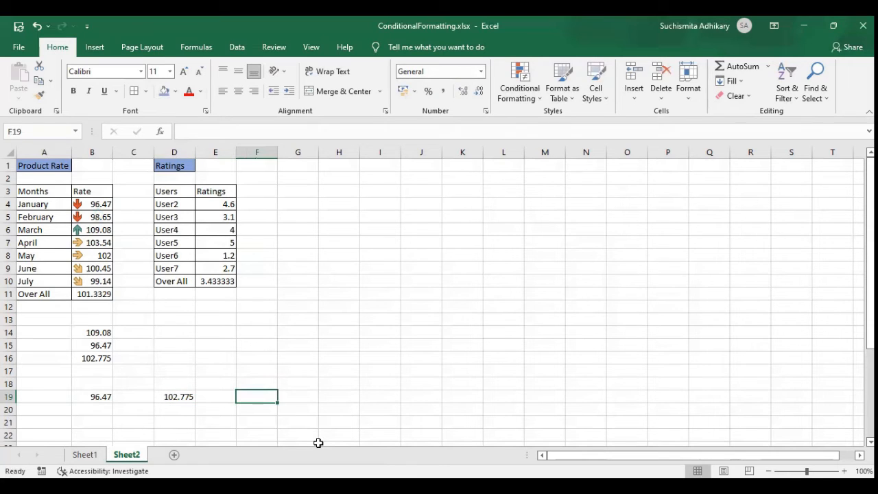
{"action": "type", "text": "102"}
{"action": "key", "text": "BackSpace"}
{"action": "key", "text": "BackSpace"}
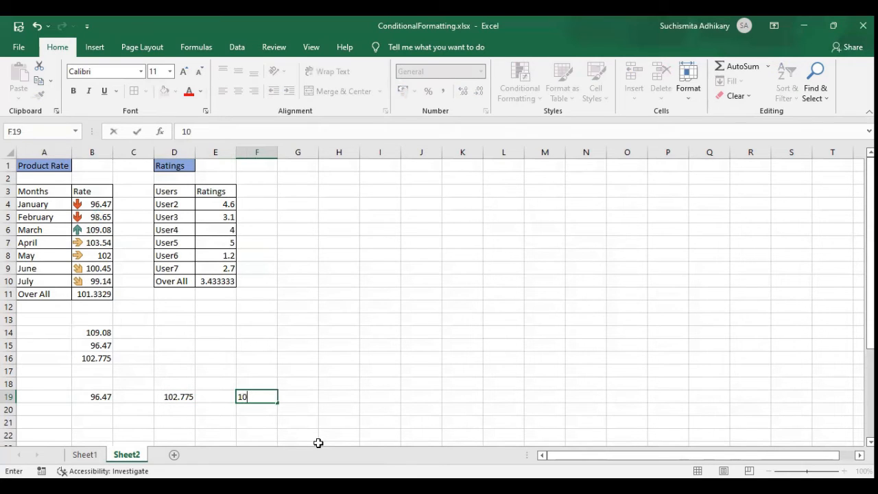
{"action": "type", "text": "09.08"}
Step: Calculate the midpoint between the minimum and the middle value in C19 with the formula =(B19+D19)/2
{"action": "left_click", "coordinate": [142, 394]}
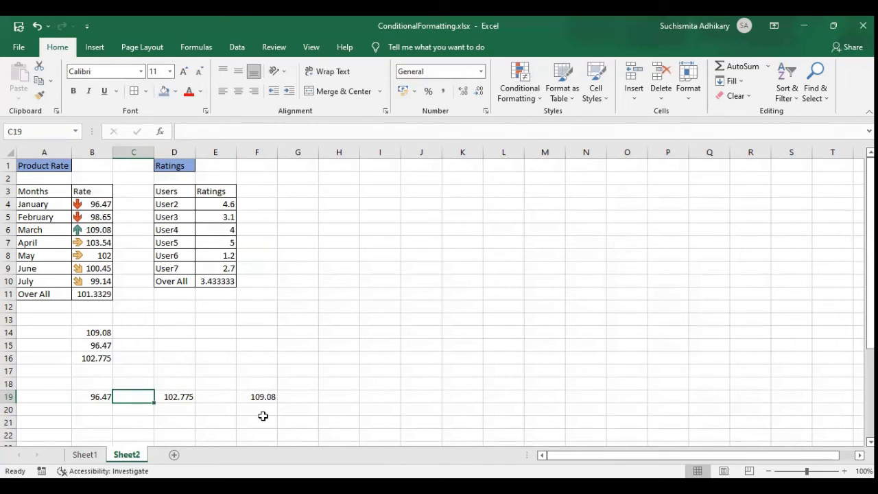
{"action": "type", "text": "="}
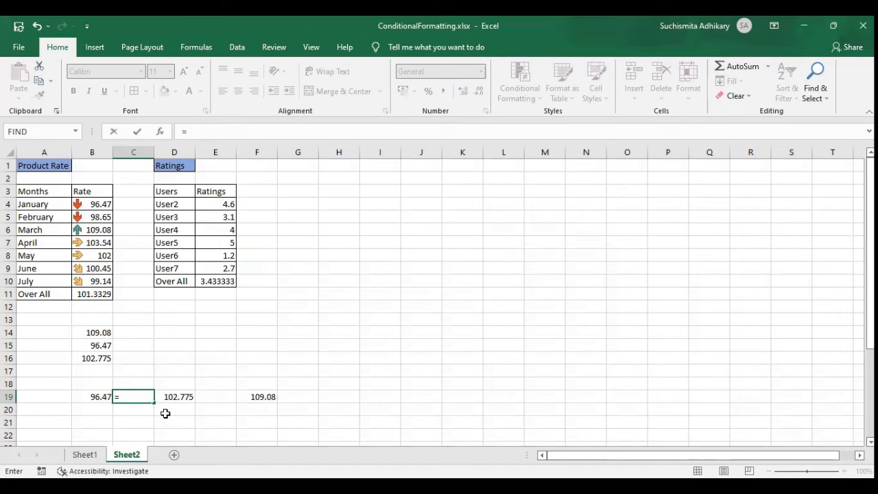
{"action": "type", "text": "("}
{"action": "left_click", "coordinate": [98, 397]}
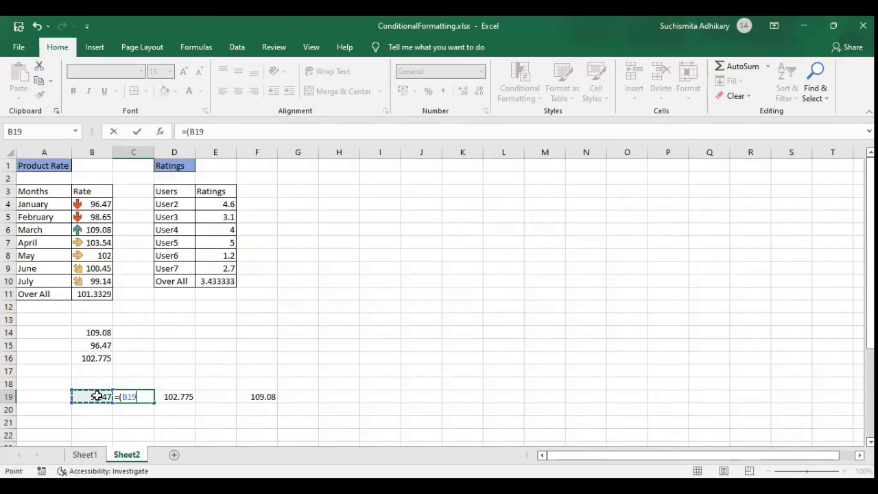
{"action": "type", "text": "+"}
{"action": "left_click", "coordinate": [176, 395]}
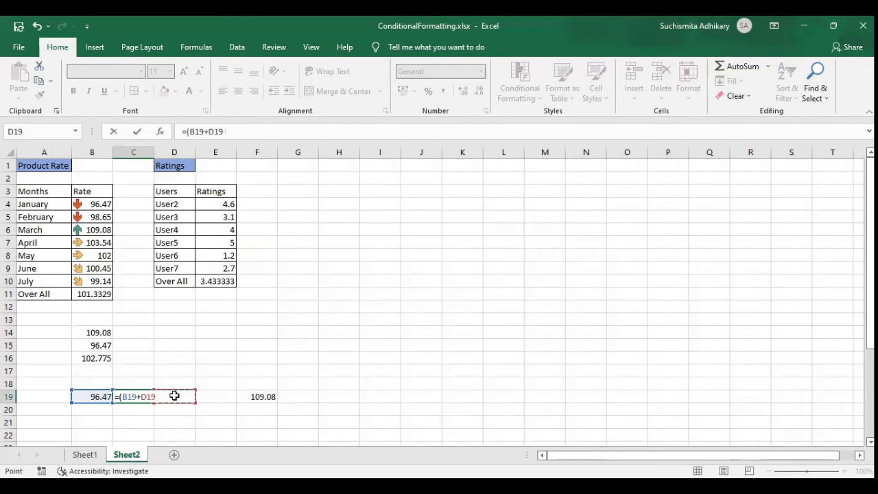
{"action": "type", "text": ")/2"}
{"action": "key", "text": "Return"}
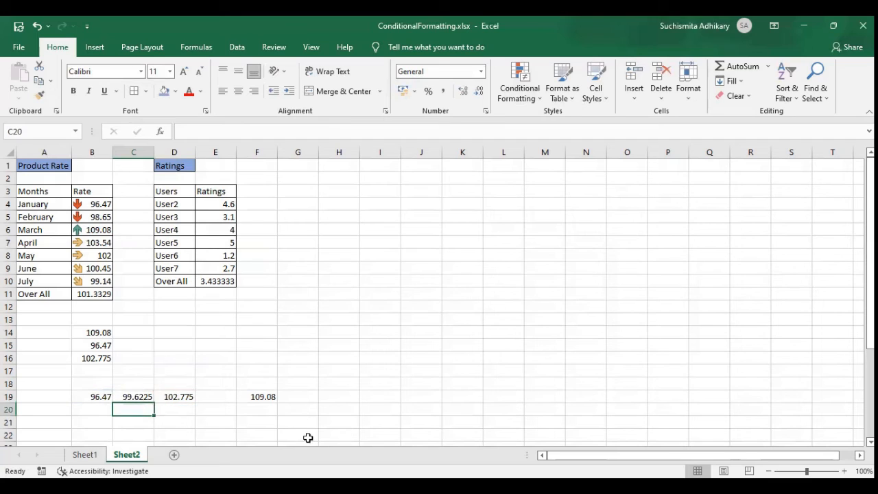
Step: Calculate the midpoint between the middle value and the maximum in E19 with the formula =(D19+F19)/2
{"action": "left_click", "coordinate": [222, 395]}
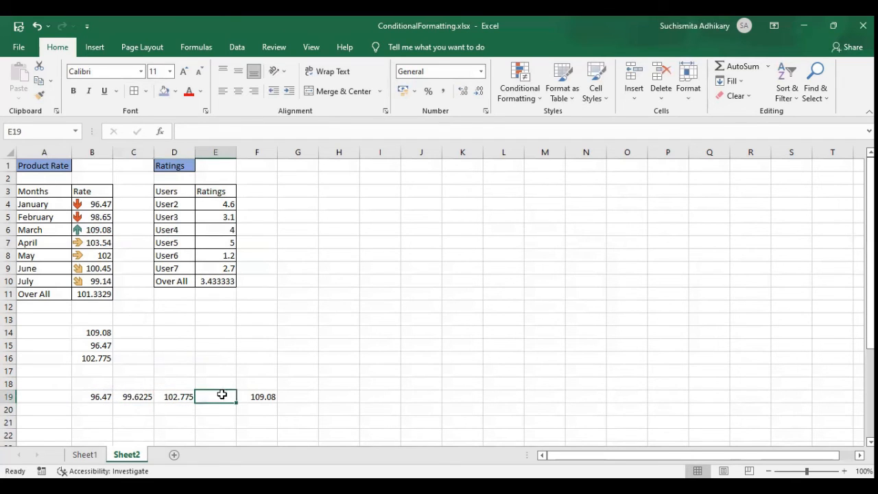
{"action": "type", "text": "=("}
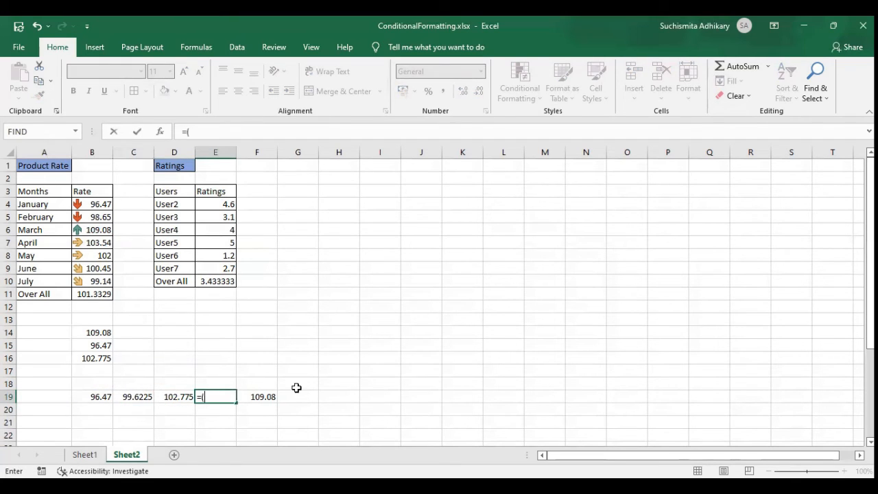
{"action": "left_click", "coordinate": [170, 400]}
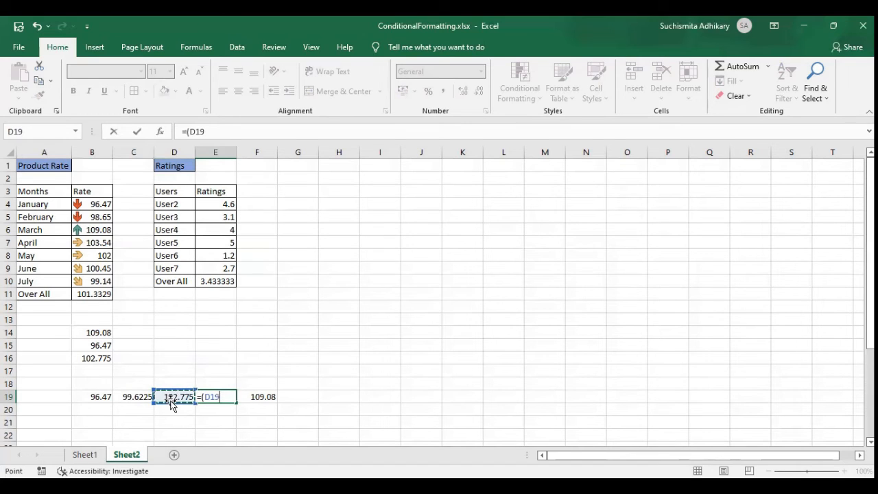
{"action": "type", "text": "+"}
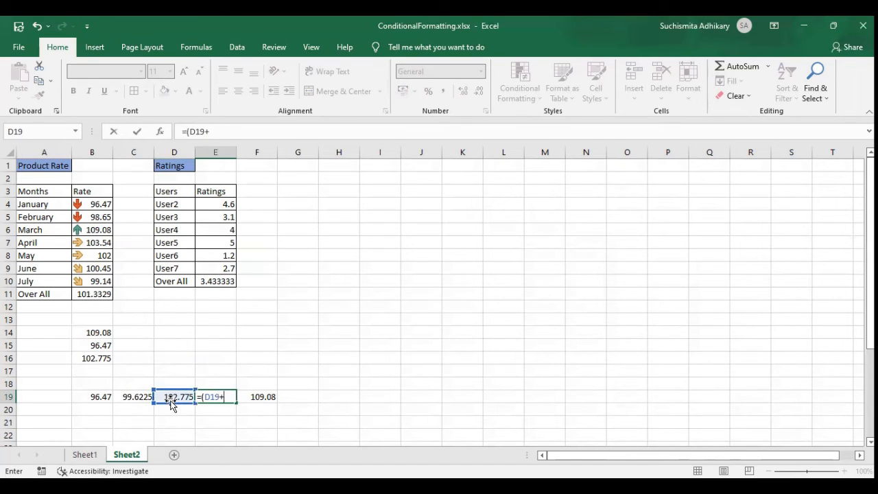
{"action": "left_click", "coordinate": [245, 397]}
{"action": "type", "text": ")/2"}
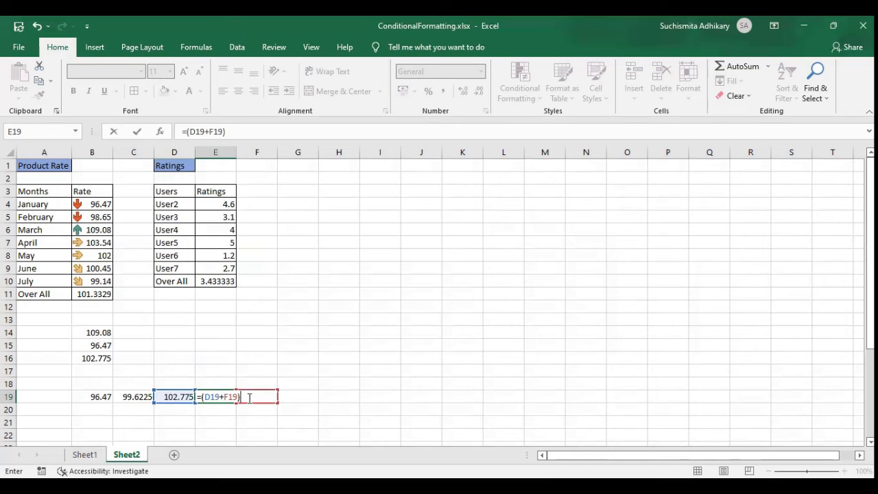
{"action": "key", "text": "Return"}
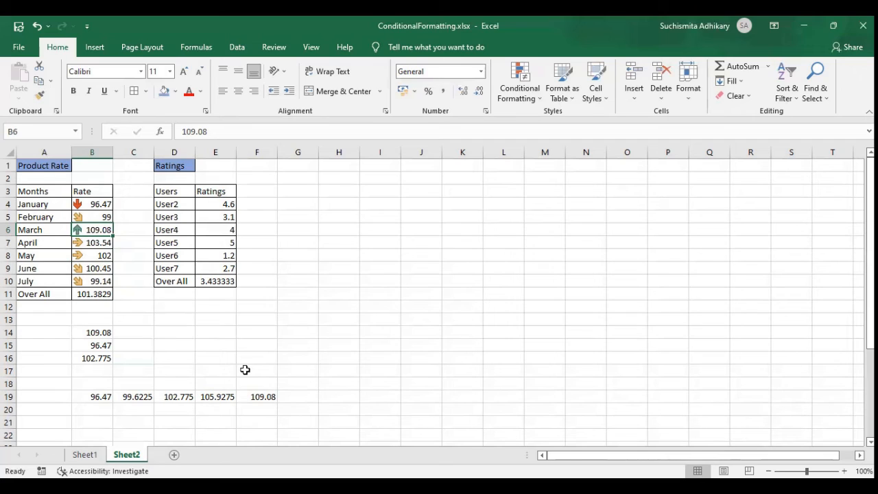
Step: Apply the 5 Arrows (Colored) icon set to the threshold values in B19:F19
{"action": "left_click", "coordinate": [103, 396]}
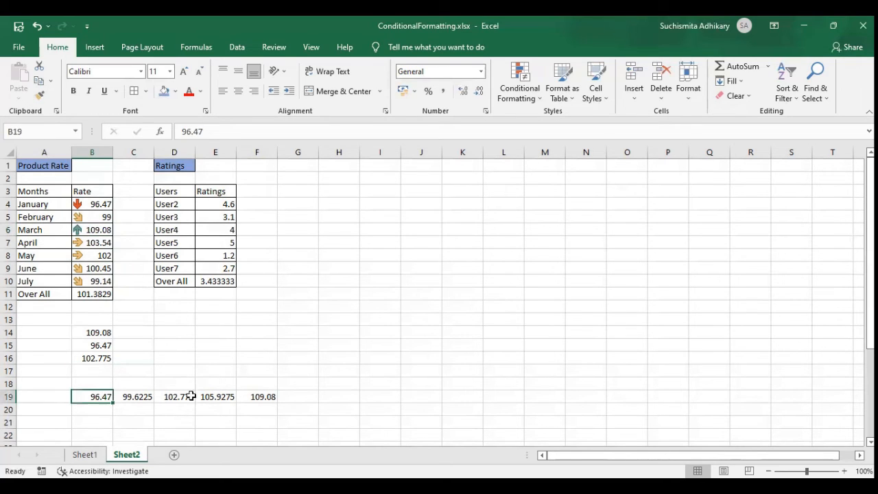
{"action": "left_click", "coordinate": [255, 397], "text": "shift"}
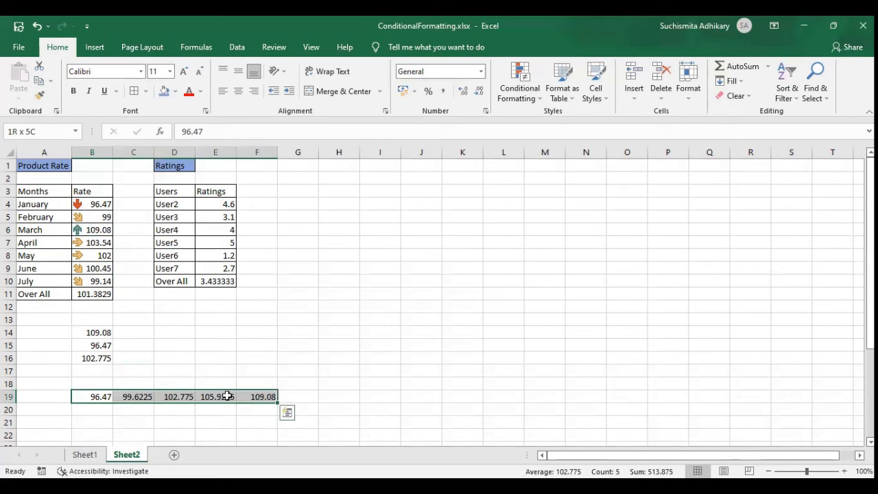
{"action": "left_click", "coordinate": [89, 204]}
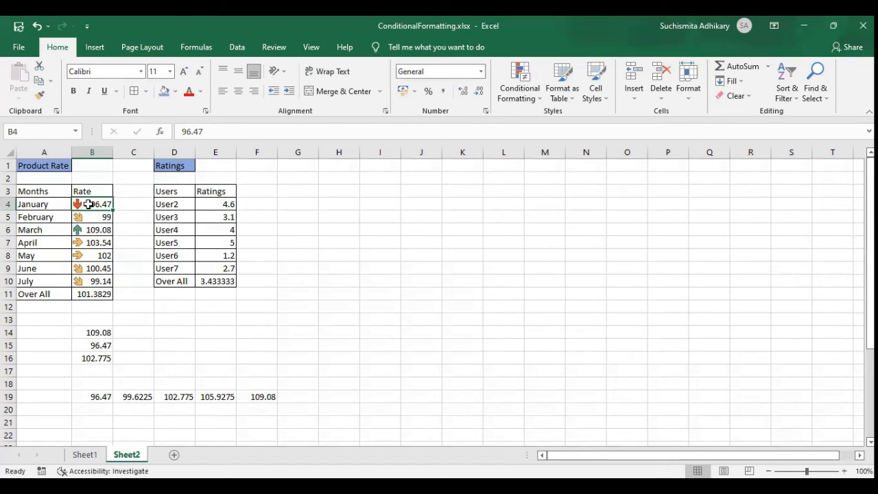
{"action": "left_click", "coordinate": [93, 395]}
{"action": "left_click_drag", "start_coordinate": [94, 395], "coordinate": [257, 396]}
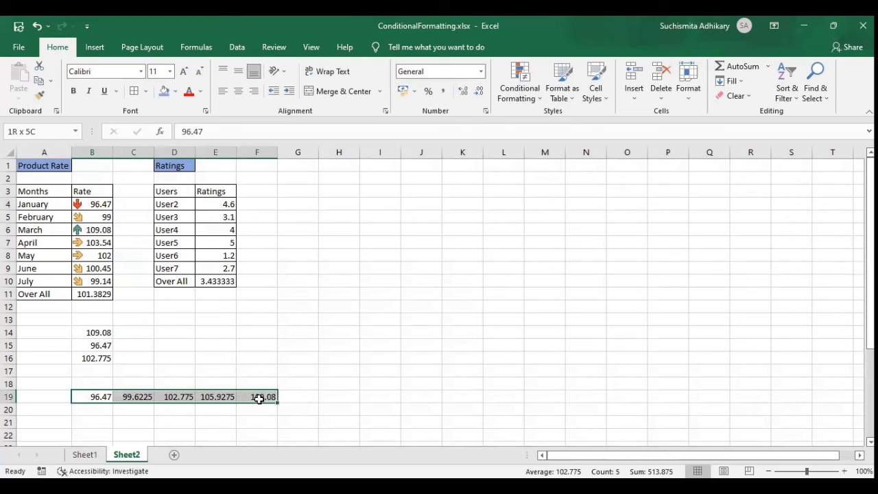
{"action": "left_click", "coordinate": [520, 94]}
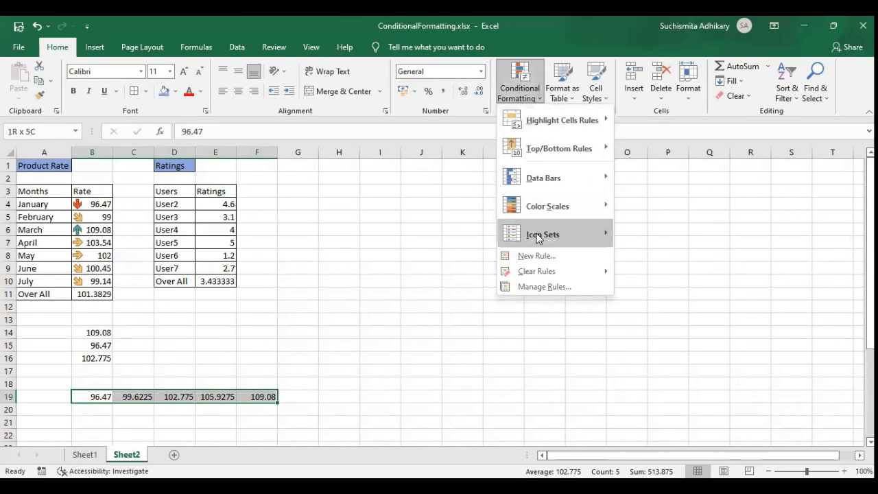
{"action": "mouse_move", "coordinate": [537, 237]}
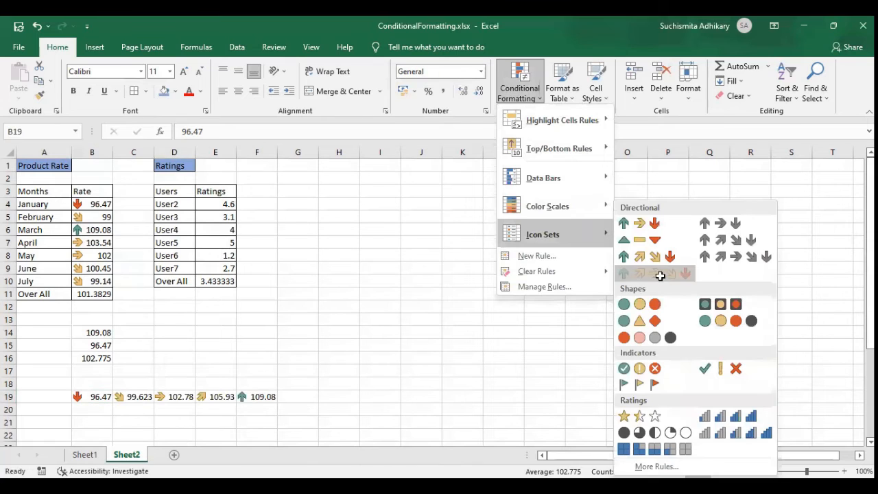
{"action": "left_click", "coordinate": [312, 366]}
{"action": "left_click", "coordinate": [297, 368]}
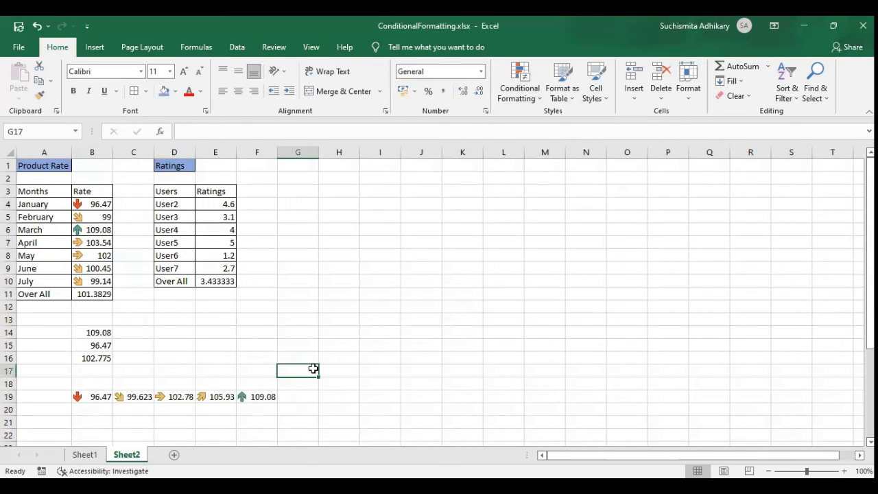
Step: Examine the maximum, minimum, lower midpoint and middle values in row 19 together with their arrow icons
{"action": "left_click", "coordinate": [255, 397]}
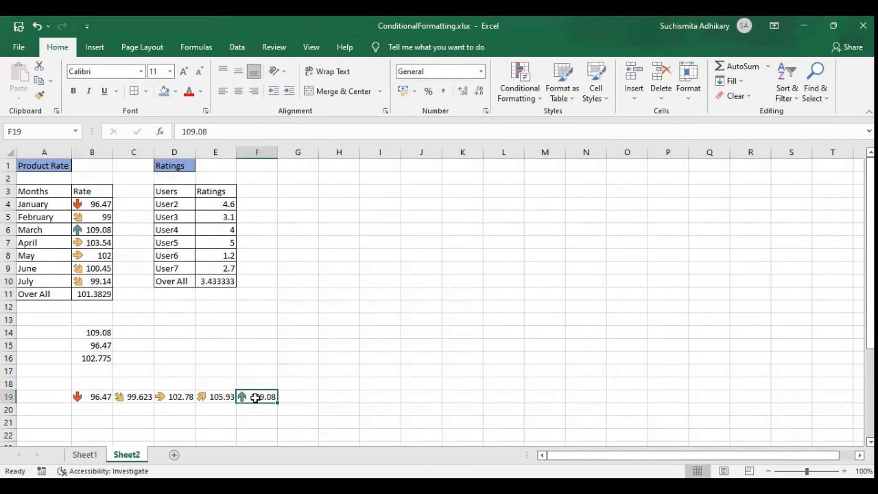
{"action": "left_click", "coordinate": [88, 398]}
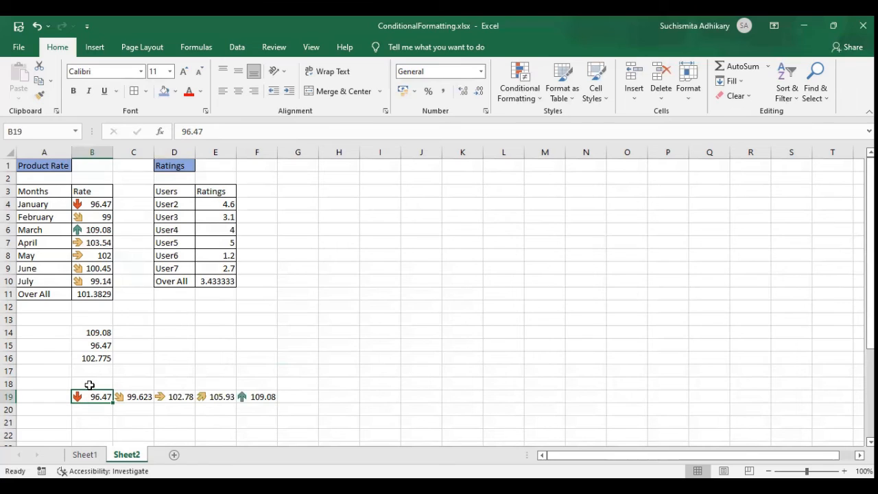
{"action": "left_click", "coordinate": [135, 396]}
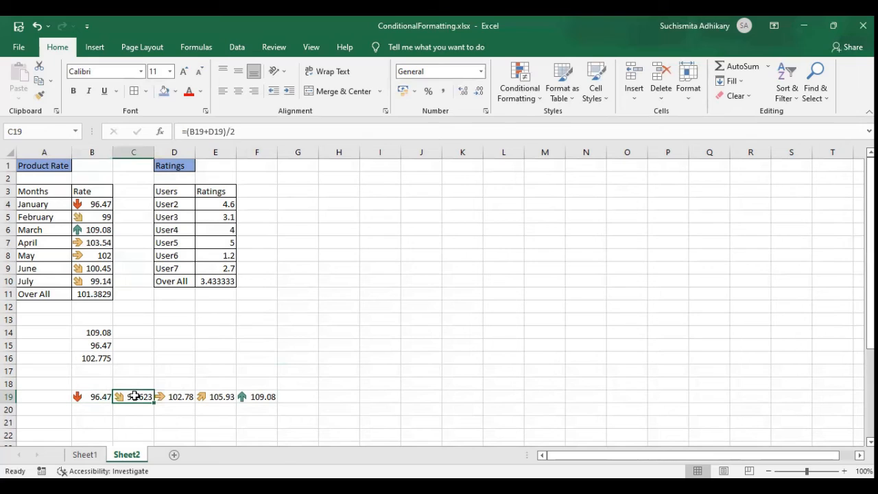
{"action": "left_click", "coordinate": [173, 397]}
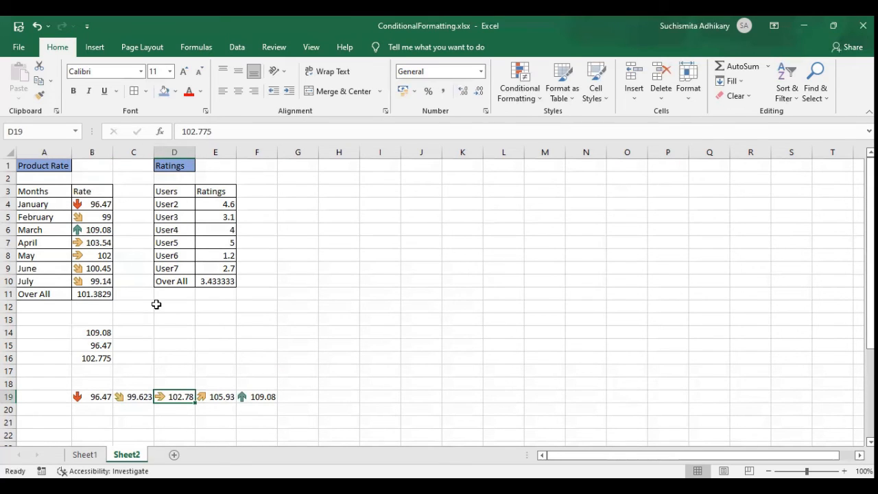
Step: Try a July rate of 99.7 in B10 to test its arrow icon, and undo the change
{"action": "double_click", "coordinate": [103, 282]}
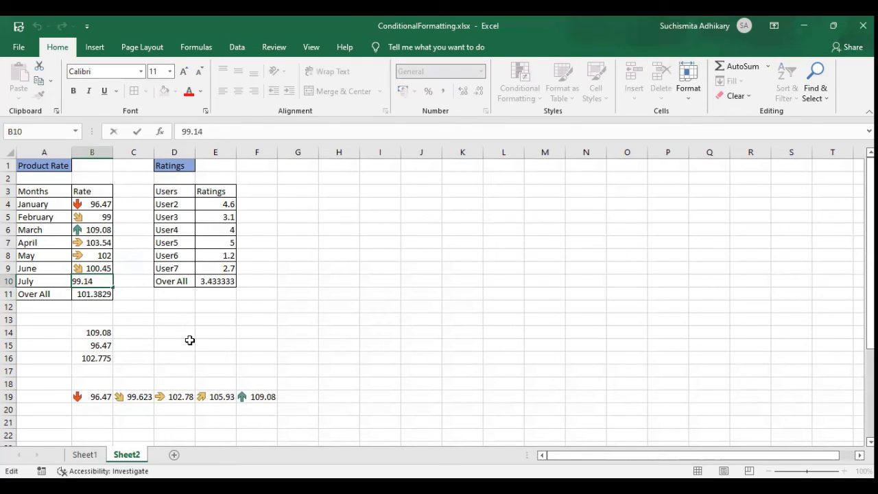
{"action": "key", "text": "BackSpace"}
{"action": "key", "text": "BackSpace"}
{"action": "type", "text": "7"}
{"action": "key", "text": "ctrl+Return"}
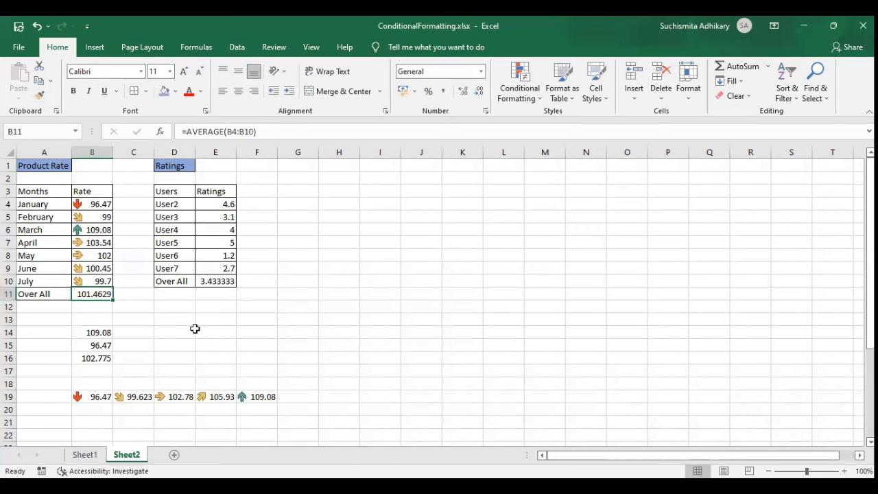
{"action": "key", "text": "ctrl+z"}
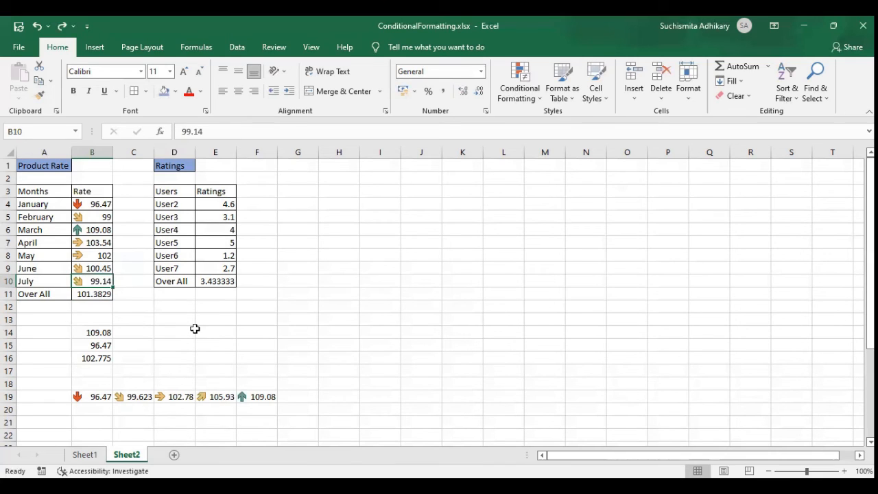
Step: Review the full range of threshold values in B19:F19 and the middle value in D19
{"action": "left_click", "coordinate": [88, 398]}
{"action": "left_click", "coordinate": [244, 394], "text": "shift"}
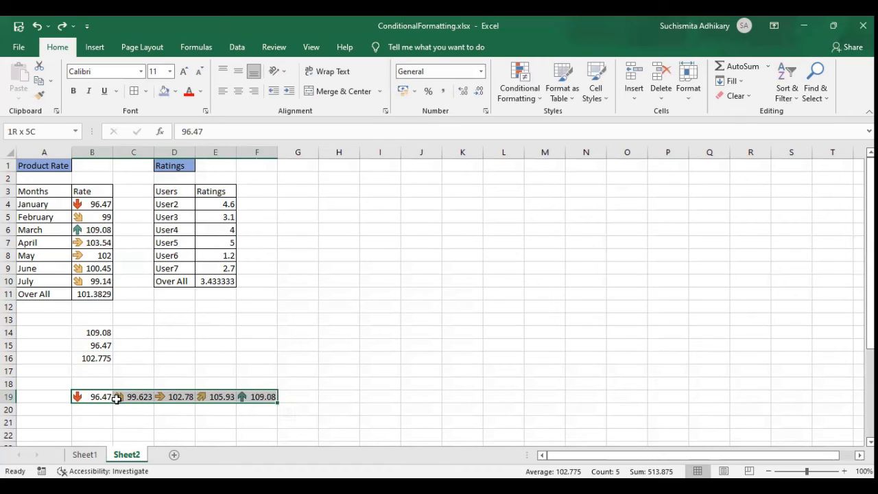
{"action": "left_click", "coordinate": [147, 407]}
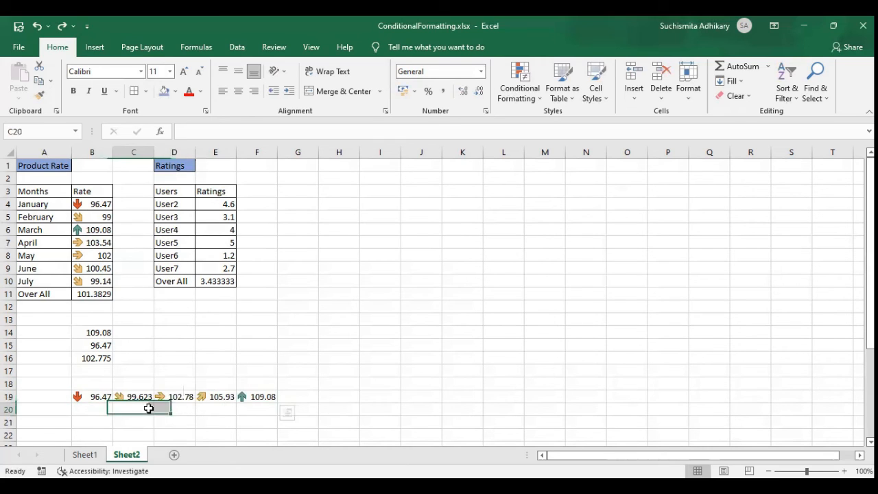
{"action": "left_click", "coordinate": [182, 393]}
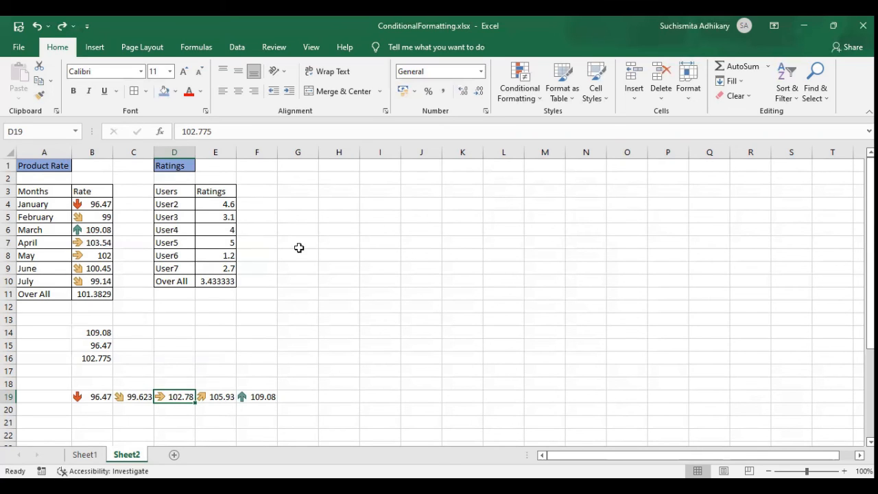
Step: Apply the 3 Stars rating icon set to the ratings in E4:E10
{"action": "left_click_drag", "start_coordinate": [215, 203], "coordinate": [216, 281]}
{"action": "left_click", "coordinate": [521, 88]}
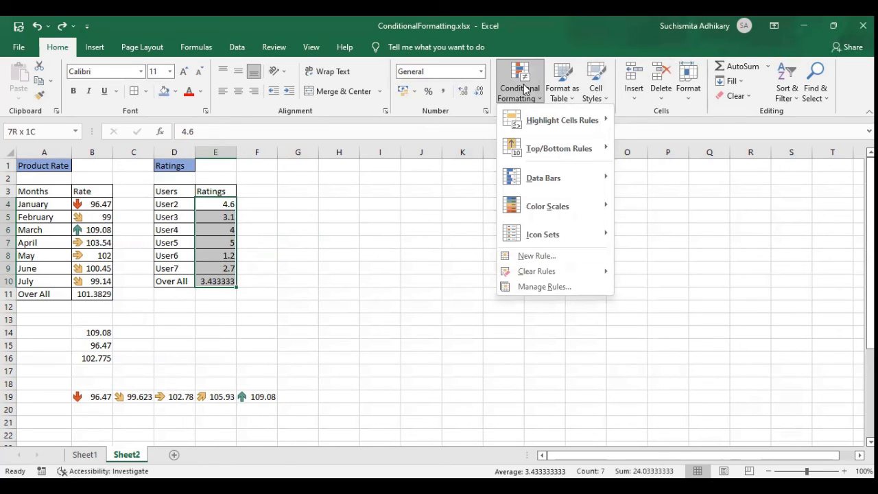
{"action": "left_click", "coordinate": [560, 232]}
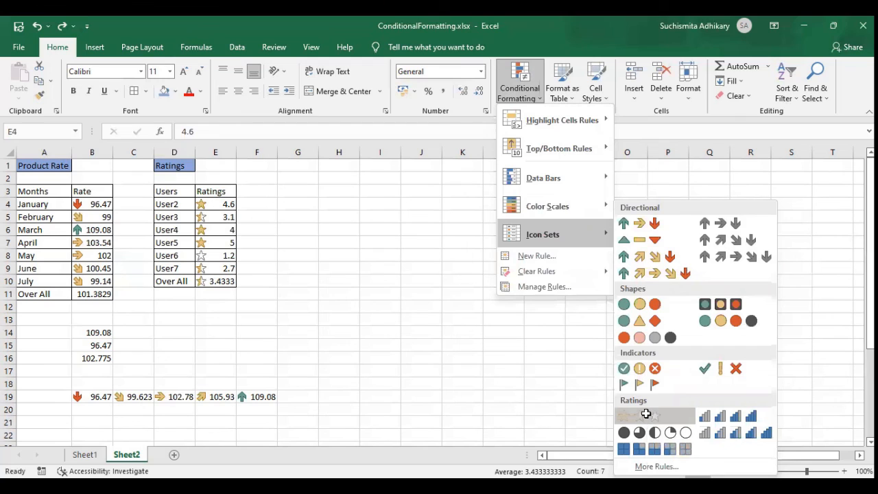
{"action": "left_click", "coordinate": [337, 251]}
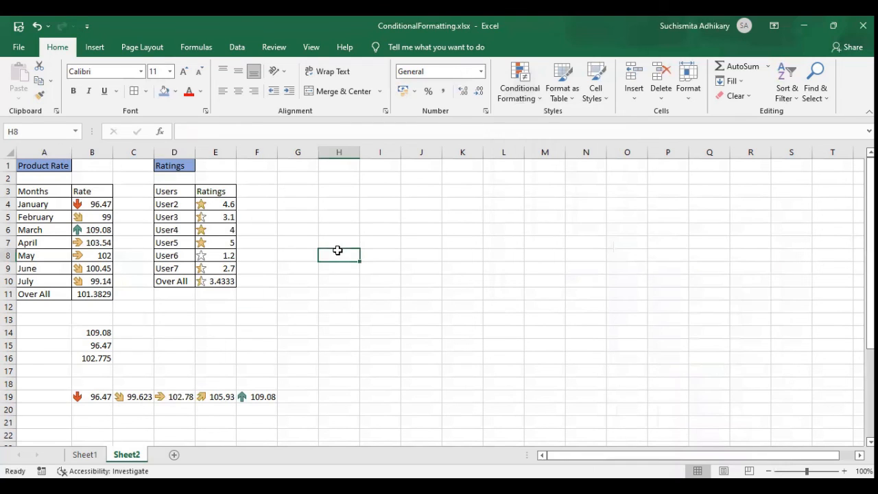
Step: Switch the ratings in E4:E10 to the 5 Quarters icon set, and set User2's rating to 4 and User5's to 3.5
{"action": "left_click", "coordinate": [226, 203]}
{"action": "left_click", "coordinate": [226, 278], "text": "shift"}
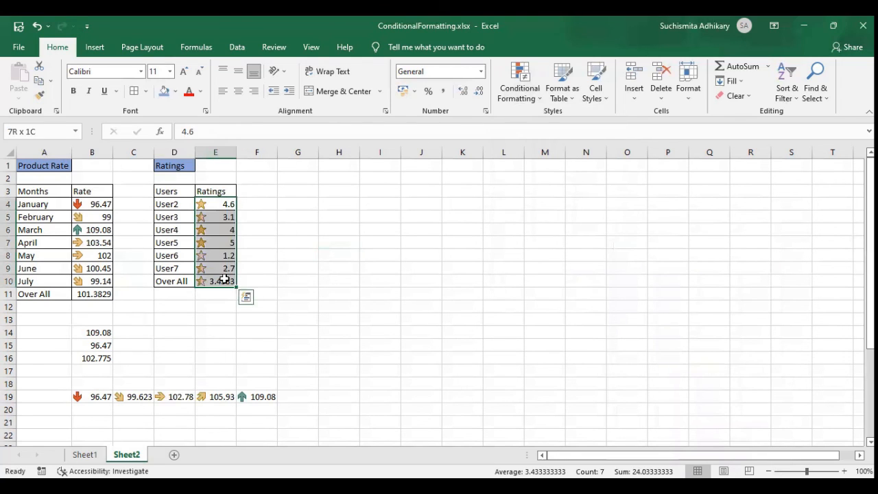
{"action": "left_click", "coordinate": [525, 93]}
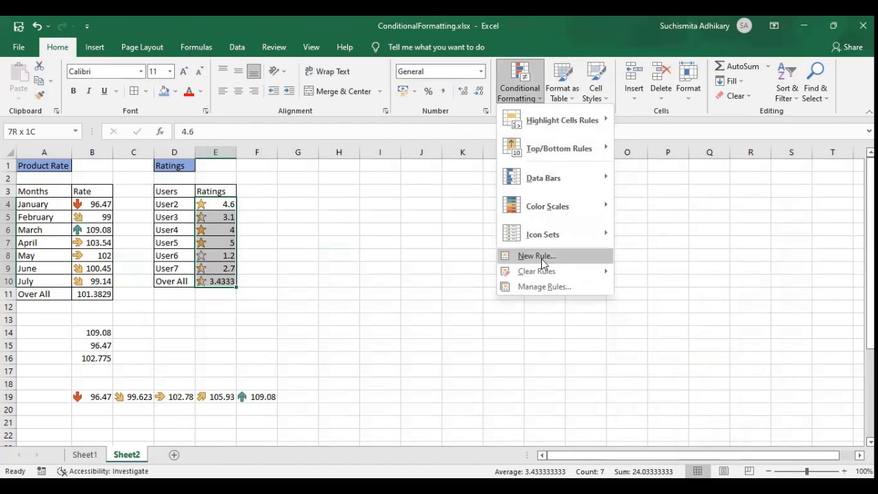
{"action": "mouse_move", "coordinate": [559, 227]}
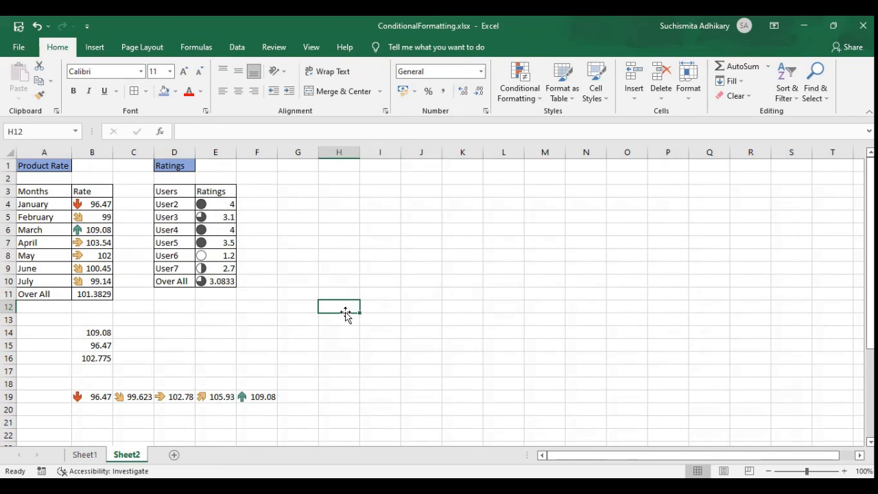
{"action": "left_click", "coordinate": [335, 232]}
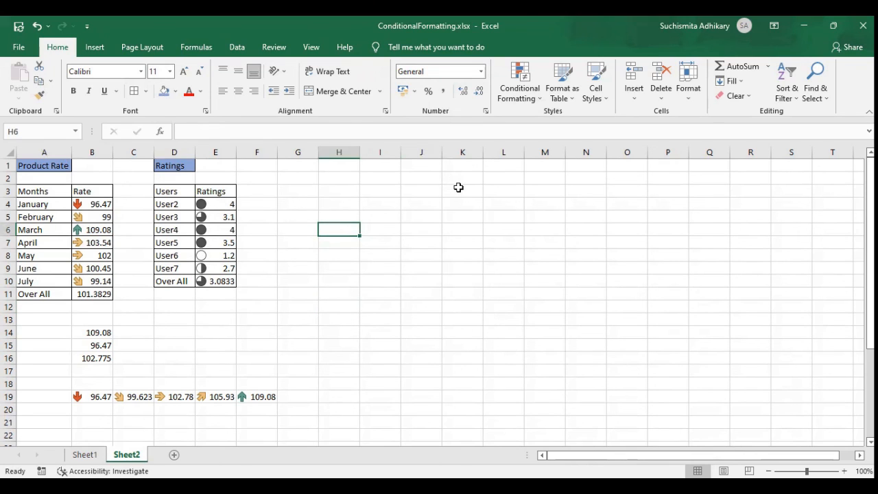